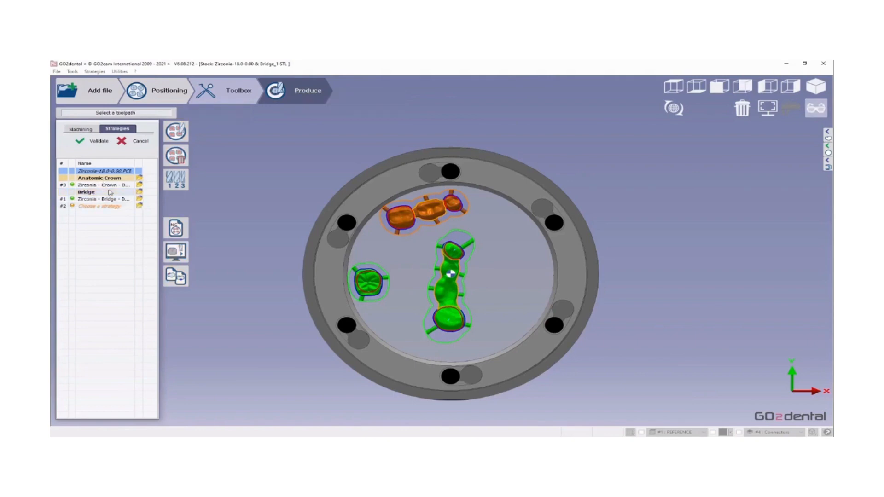
Highlight the anatomic crown and bridge #1 in the disc from their assigned strategy entries.
mouse_move(63, 187)
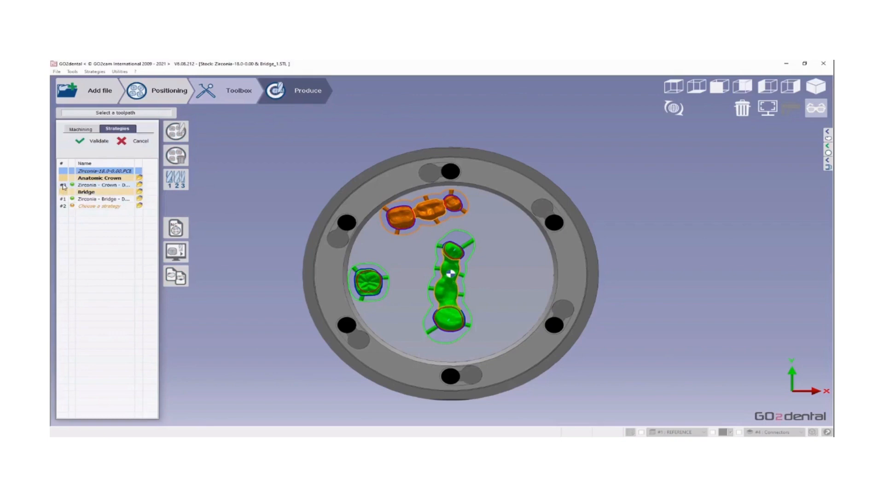
click(64, 187)
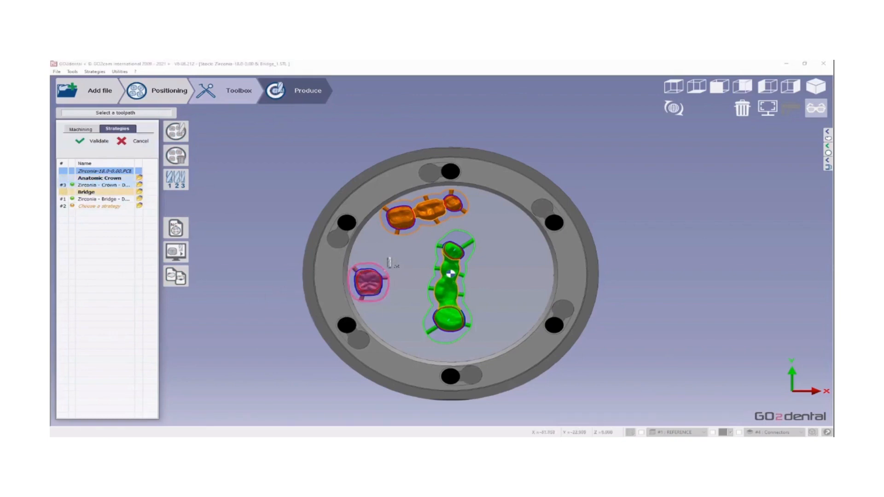
click(105, 200)
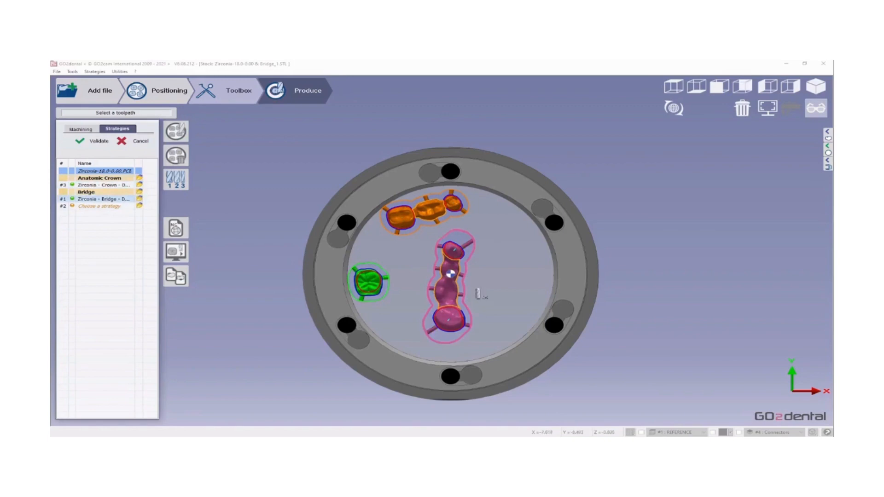
click(98, 251)
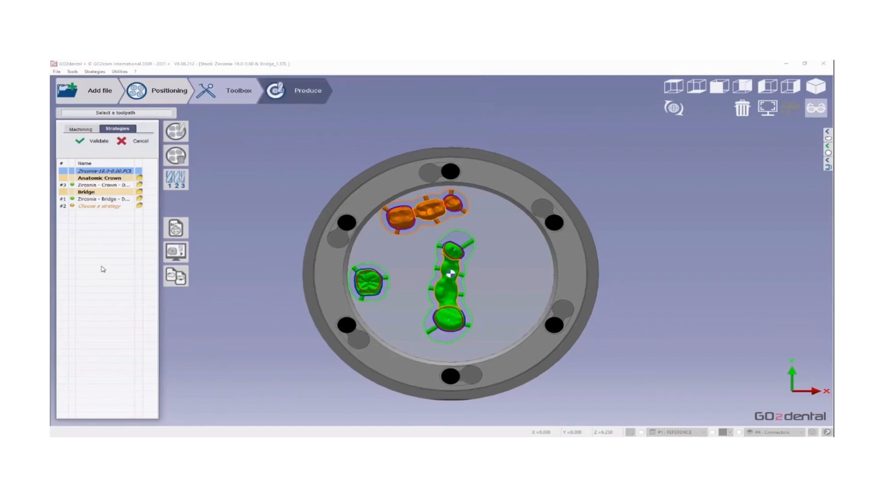
click(106, 210)
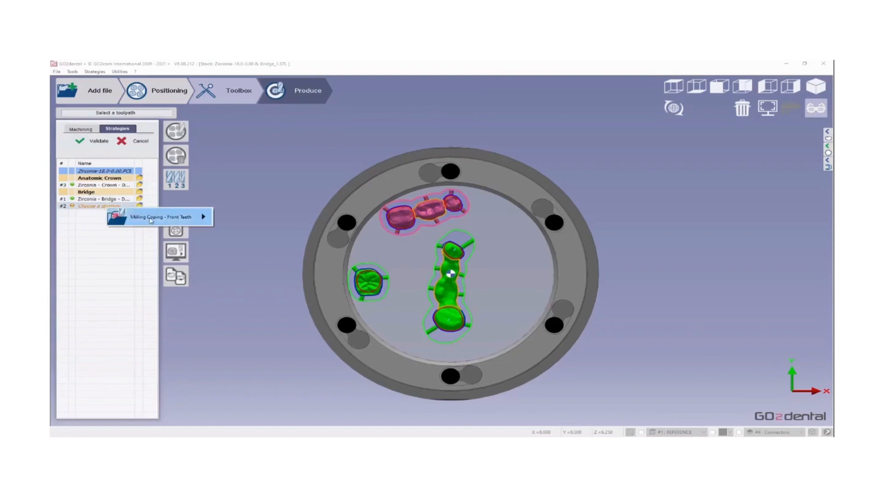
mouse_move(151, 220)
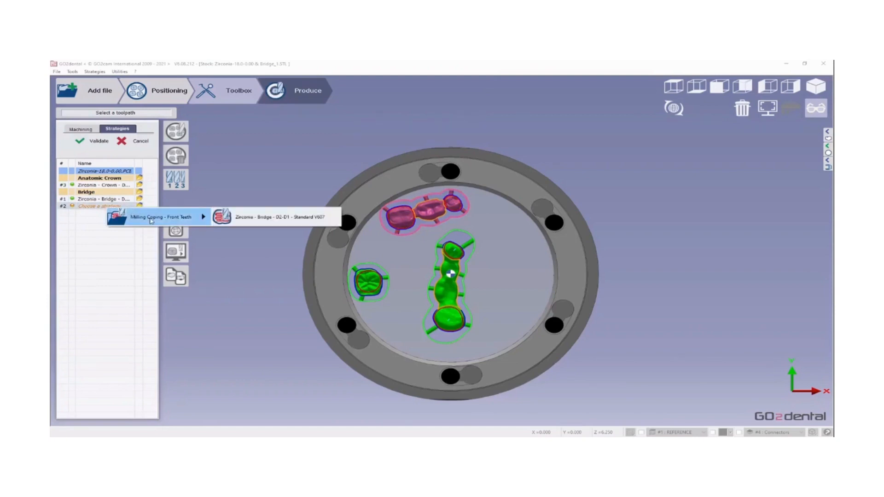
key(Escape)
key(Escape)
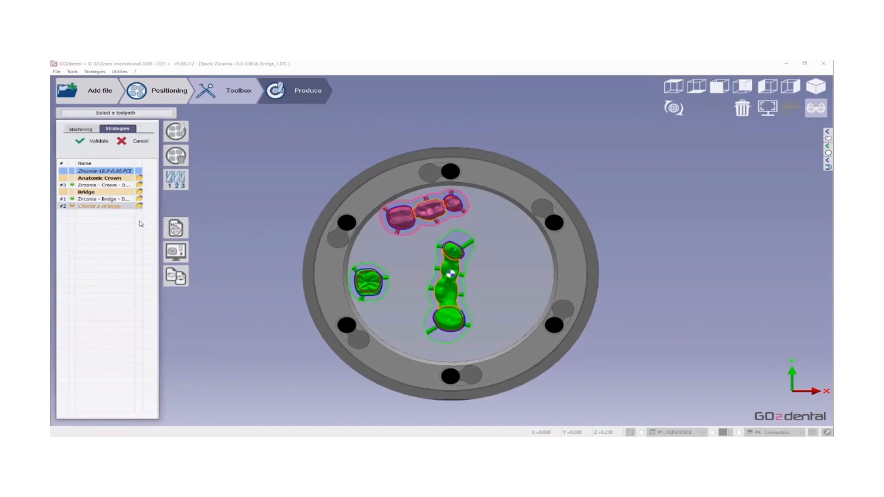
click(426, 213)
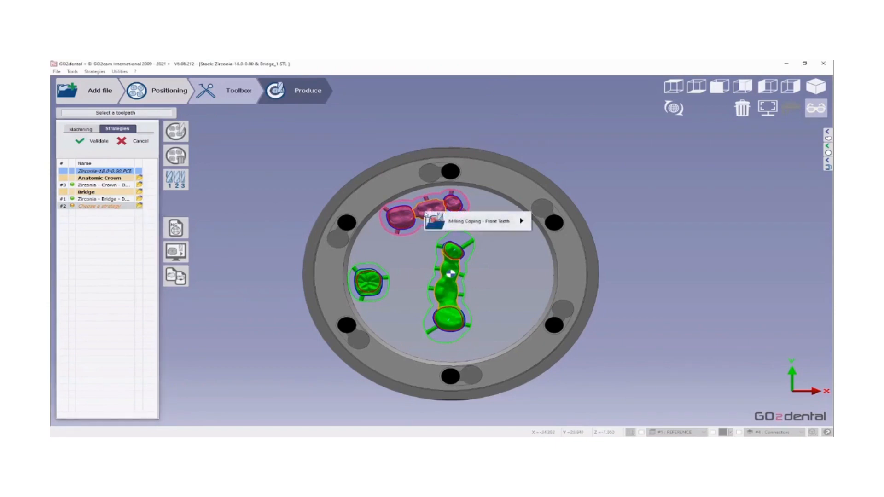
mouse_move(451, 225)
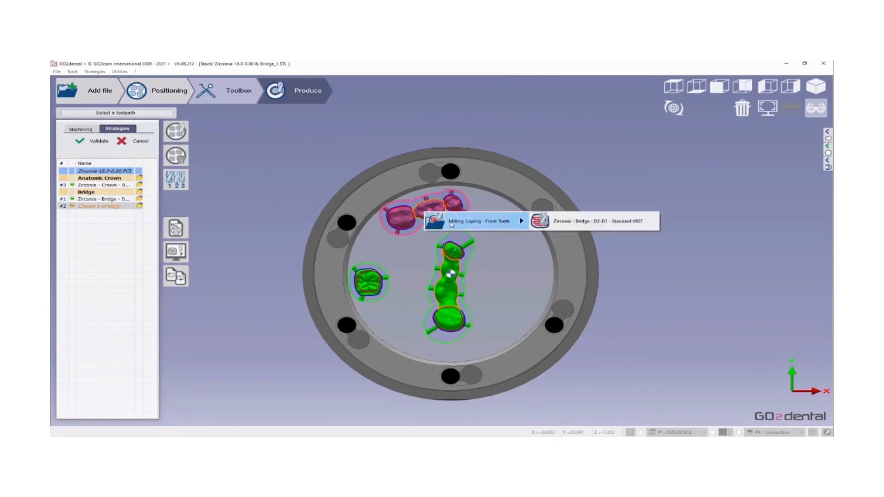
key(Escape)
key(Escape)
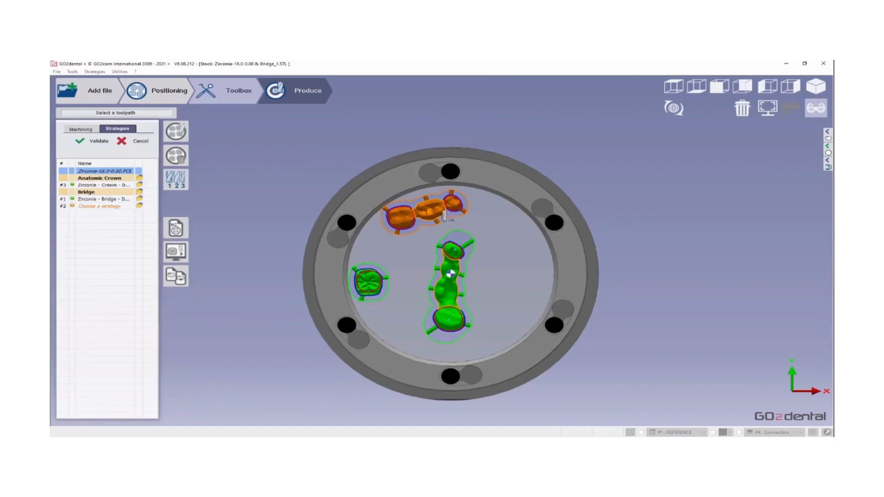
Assign the Milling Coping - Front Teeth strategy "Zirconia - Bridge - D2-D1 - Standard V607" to bridge #2 and validate the strategies.
click(140, 208)
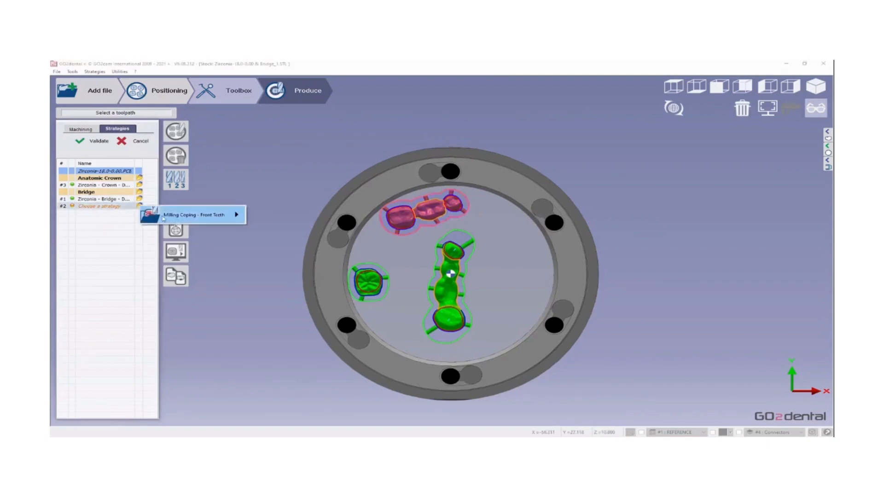
mouse_move(198, 215)
click(293, 216)
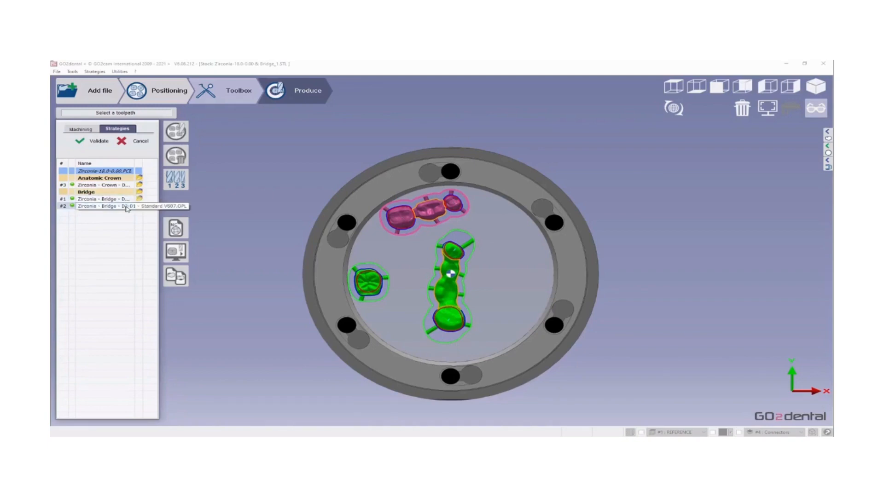
click(93, 141)
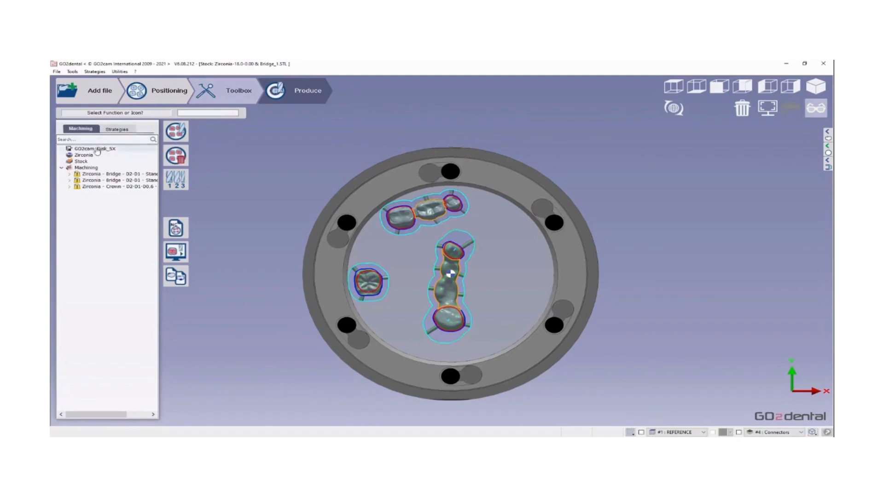
Examine the machining cycles contained in the Zirconia crown strategy and collapse its list again.
mouse_move(92, 159)
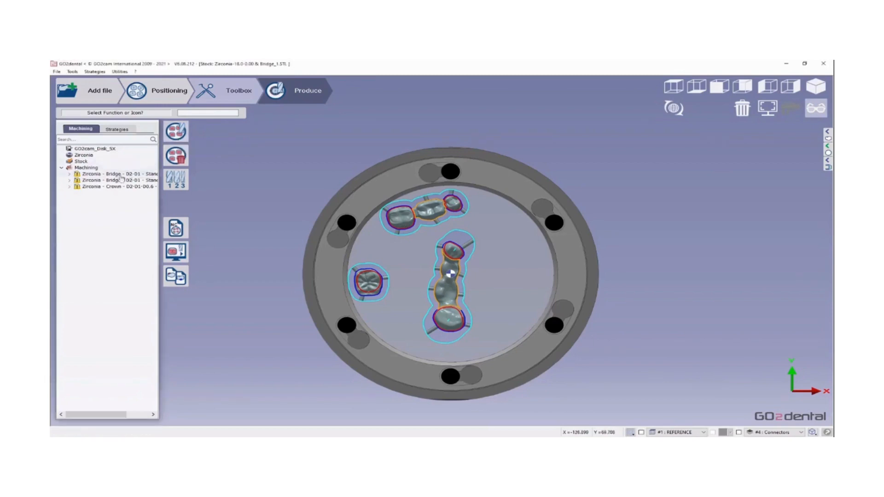
click(70, 181)
click(70, 181)
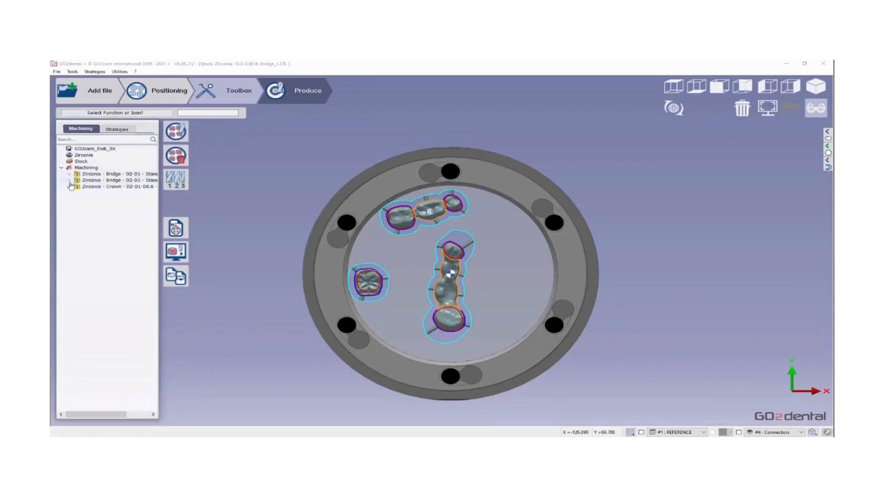
click(69, 187)
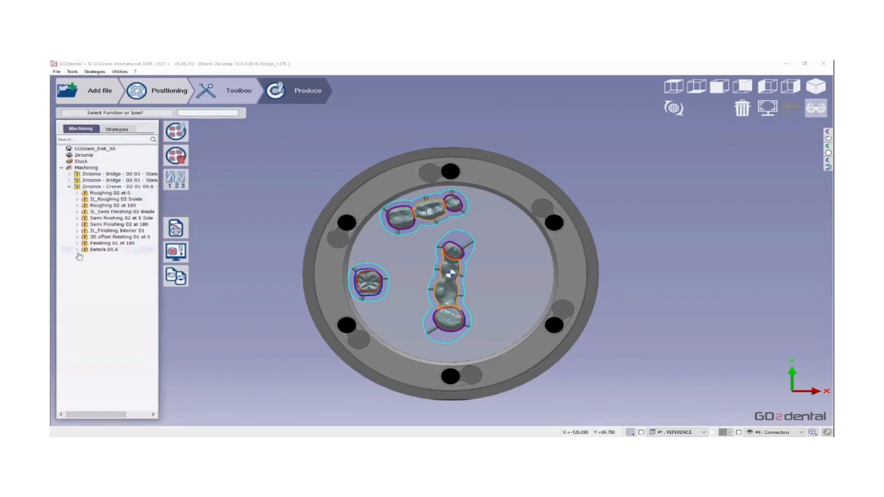
click(70, 186)
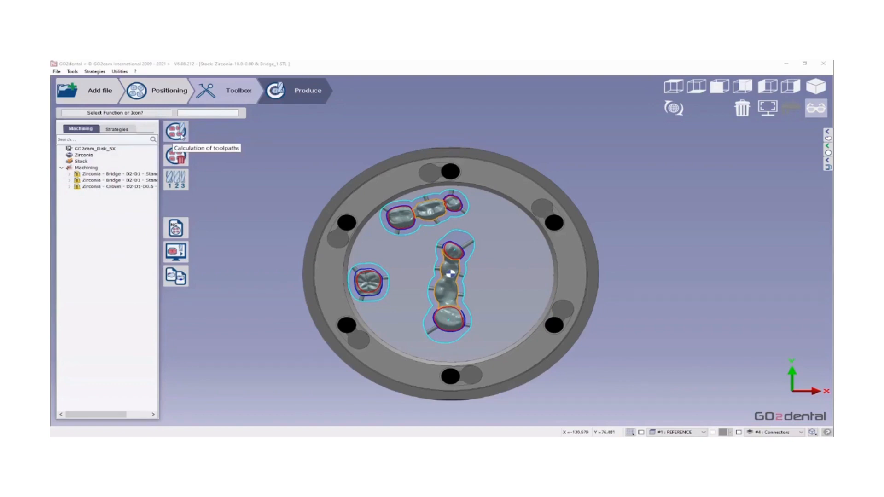
Calculate the toolpaths with the blank name "Machining Tips" and generate the NC file "Machining Tips 1.NC".
click(176, 132)
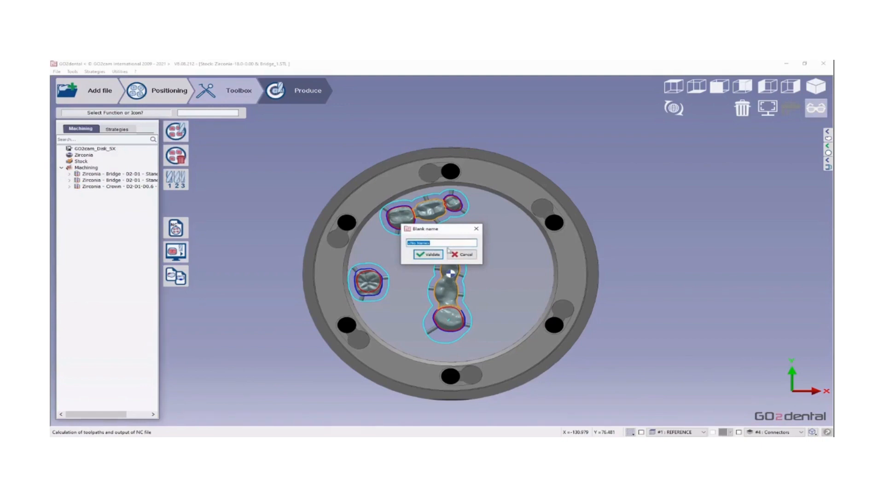
text(Machining Tips)
click(427, 256)
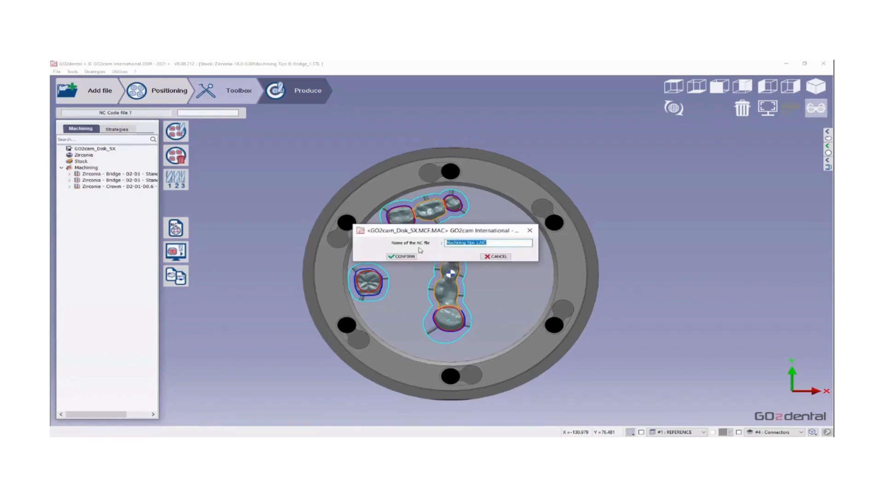
click(407, 258)
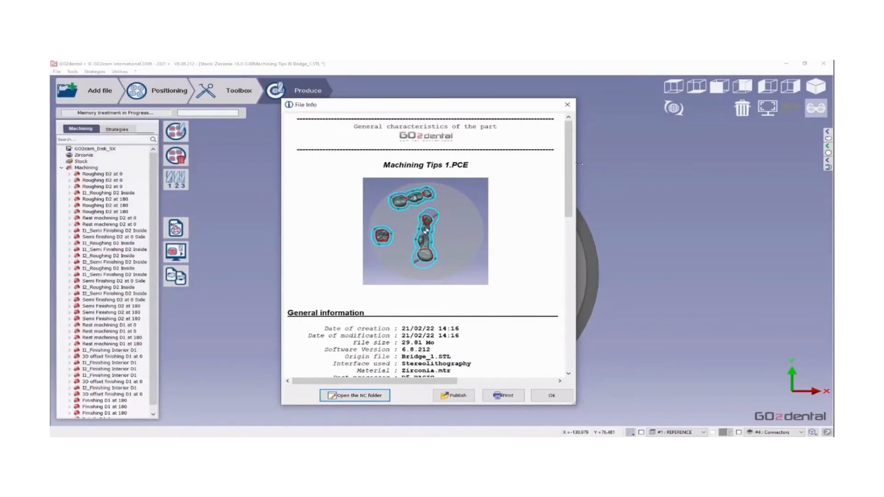
Review the file report for the total machining time, NC file details and list of tools used.
scroll(450, 314, down, 3)
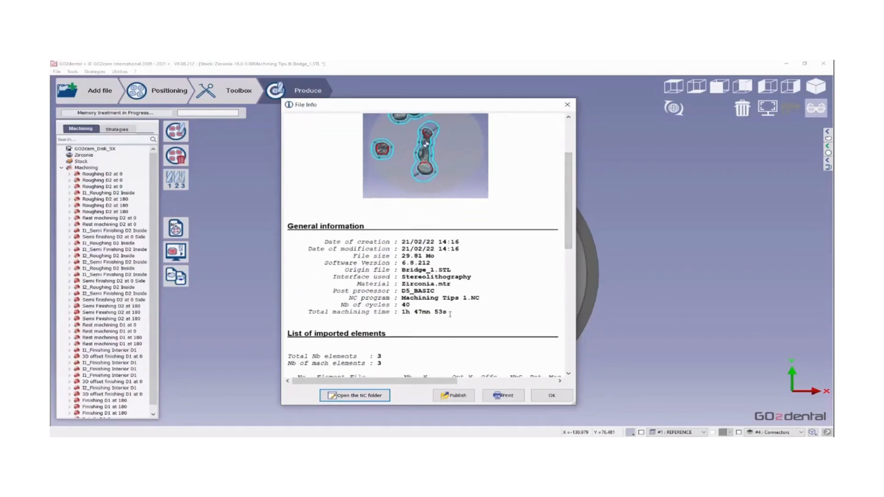
drag(450, 315, 309, 313)
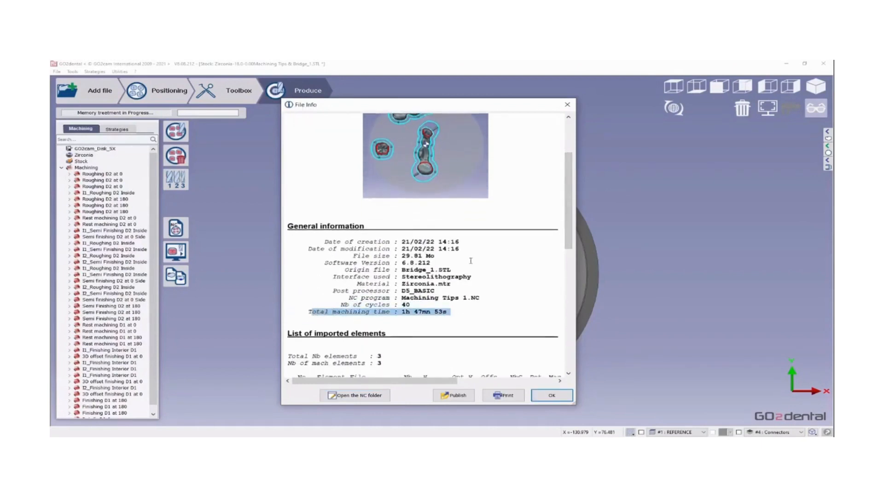
drag(568, 195, 554, 287)
scroll(553, 286, down, 3)
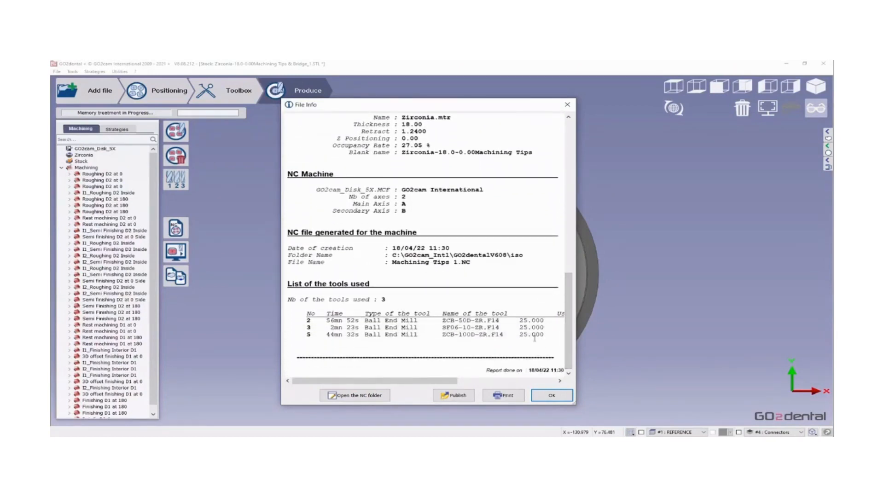
View the generated NC file in its output folder, and close the folder and the file report.
click(360, 396)
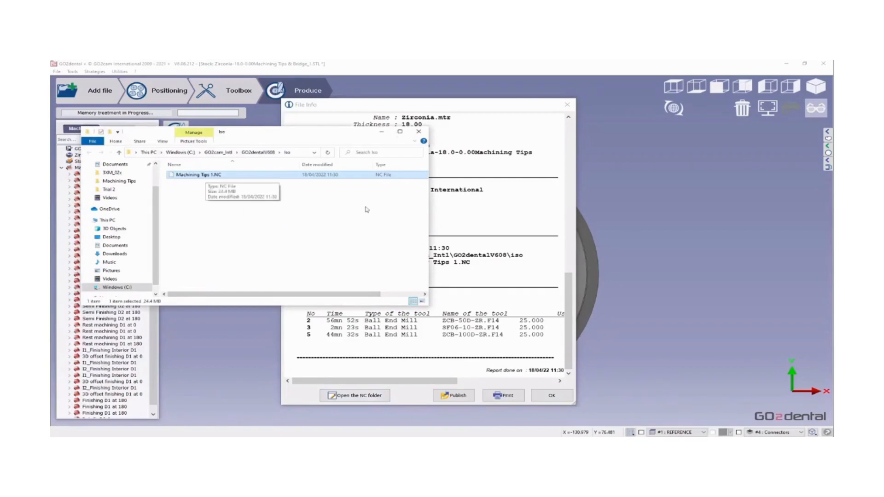
click(418, 132)
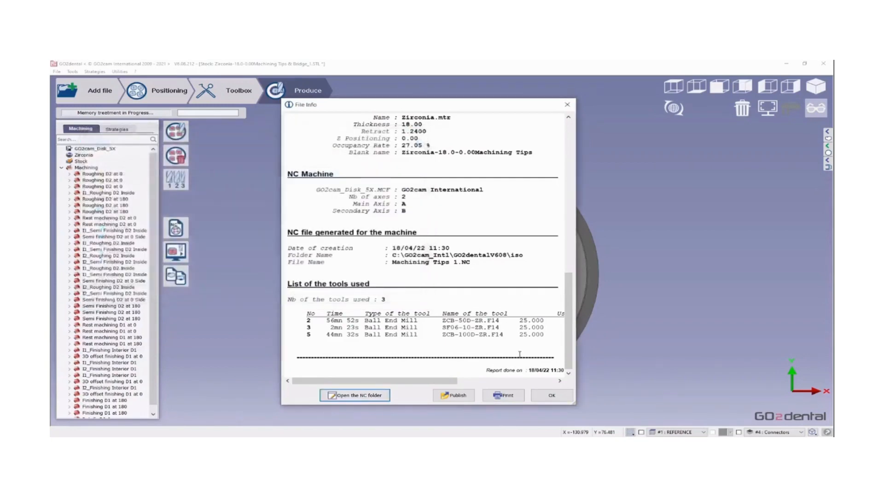
click(552, 395)
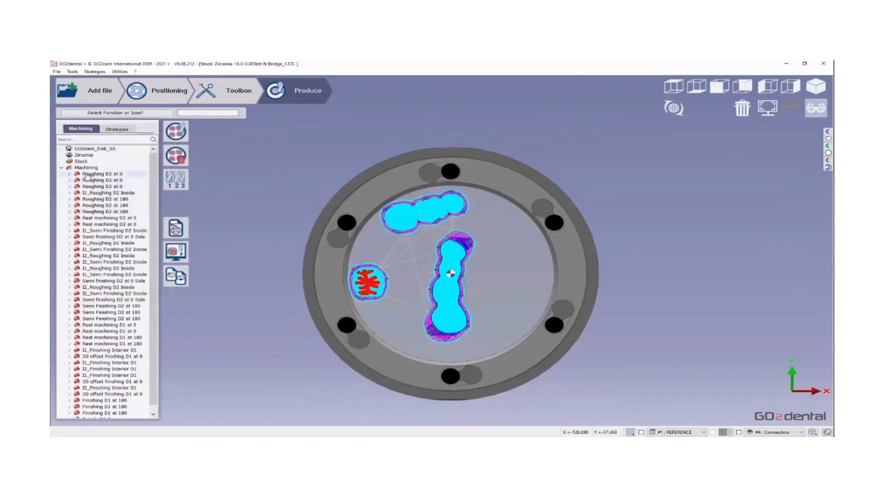
Hide the toolpaths of all machining cycles and display only the Details D0.6 toolpath on the crown.
mouse_move(79, 245)
scroll(108, 245, down, 1)
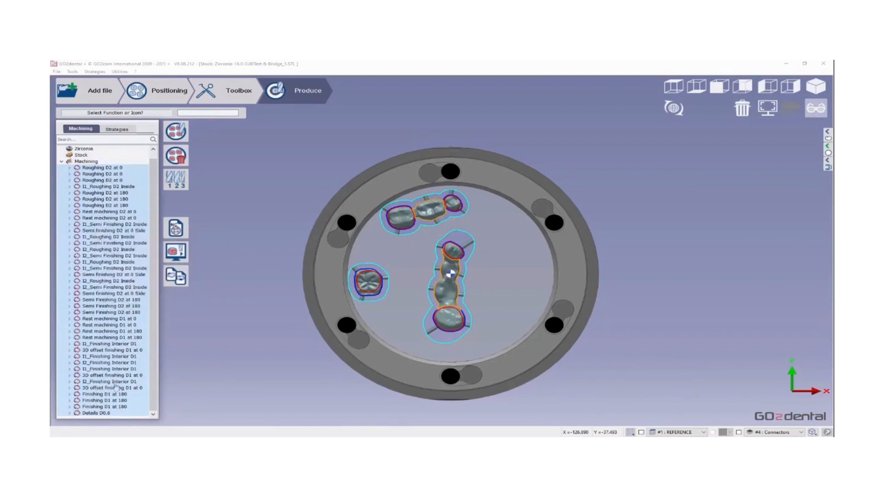
click(114, 414)
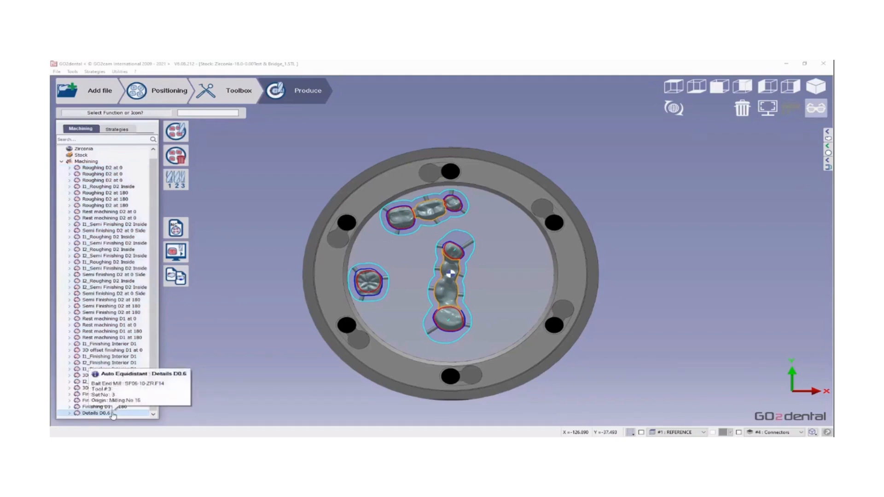
key(space)
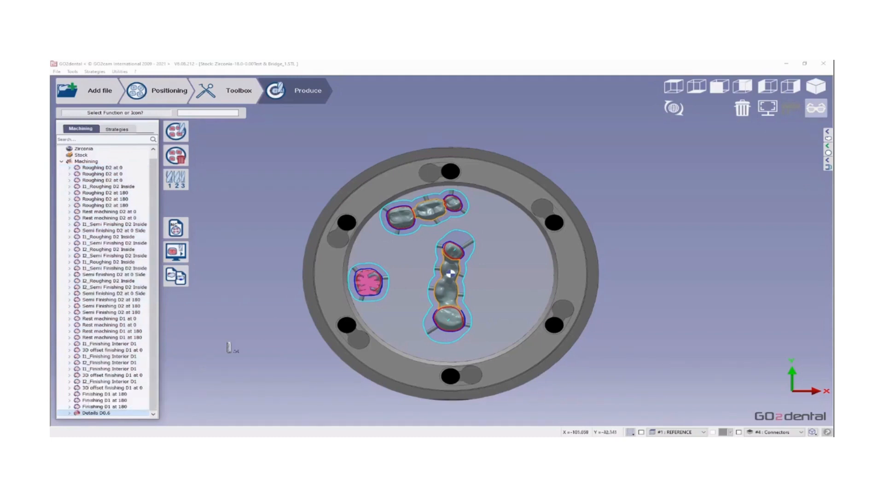
Inspect the crown's Details D0.6 toolpath up close from a tilted angle and return to the fitted top view of the disc.
scroll(355, 295, down, 2)
scroll(354, 294, up, 5)
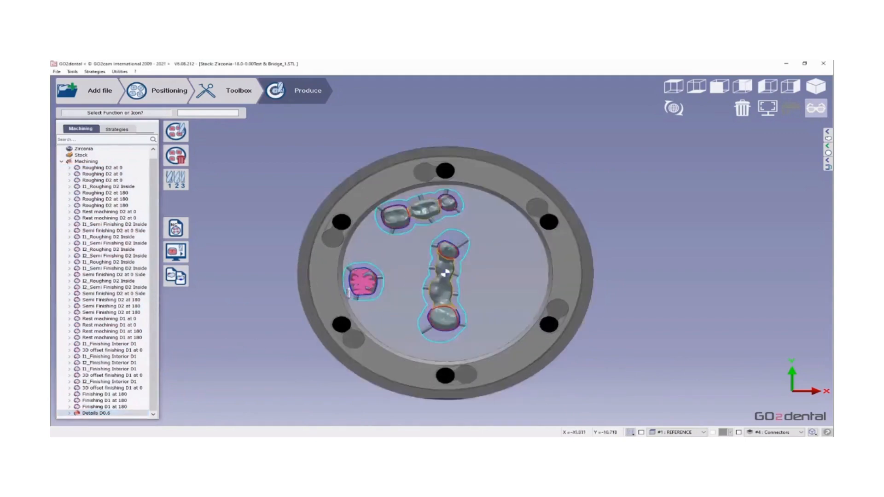
middle_click(350, 295)
drag(354, 329, 370, 305)
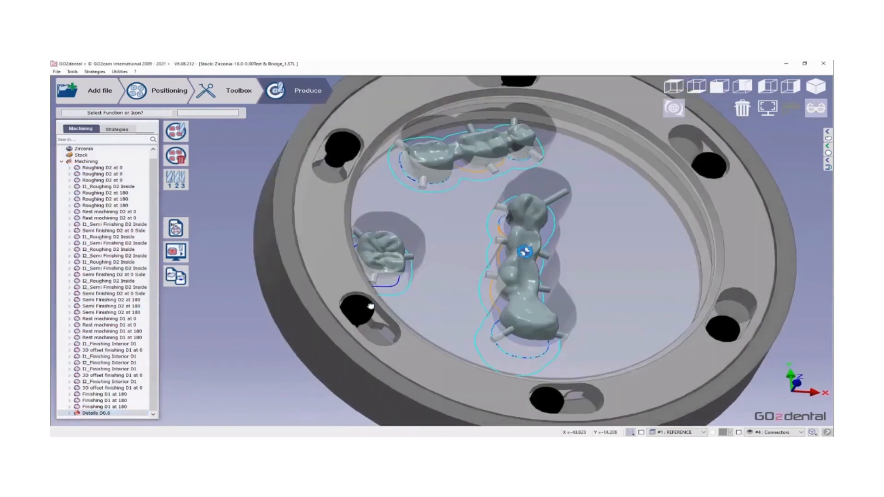
click(95, 407)
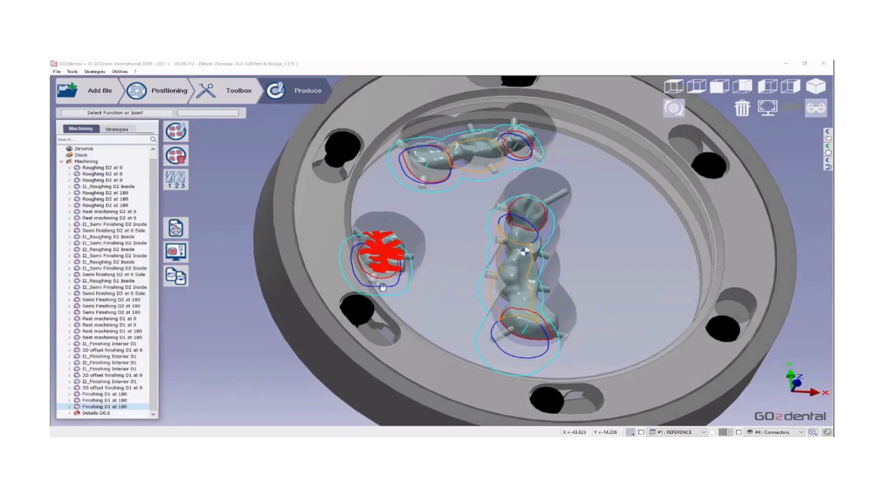
scroll(383, 265, up, 2)
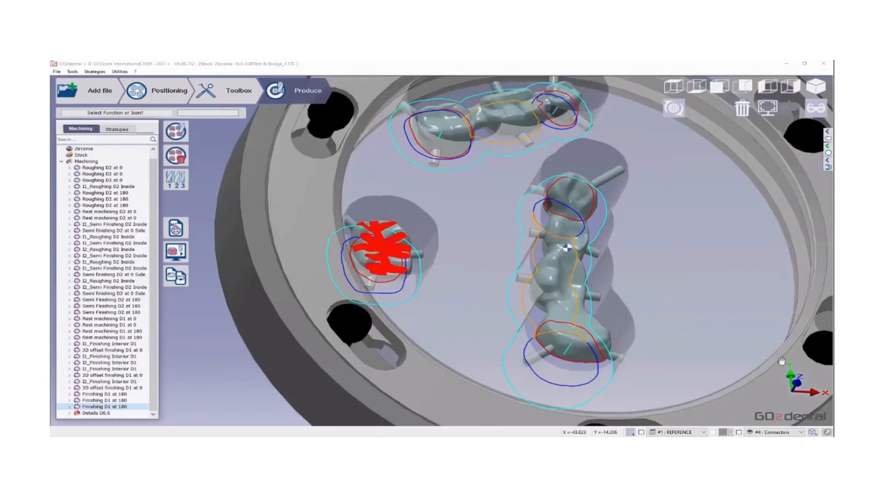
click(797, 380)
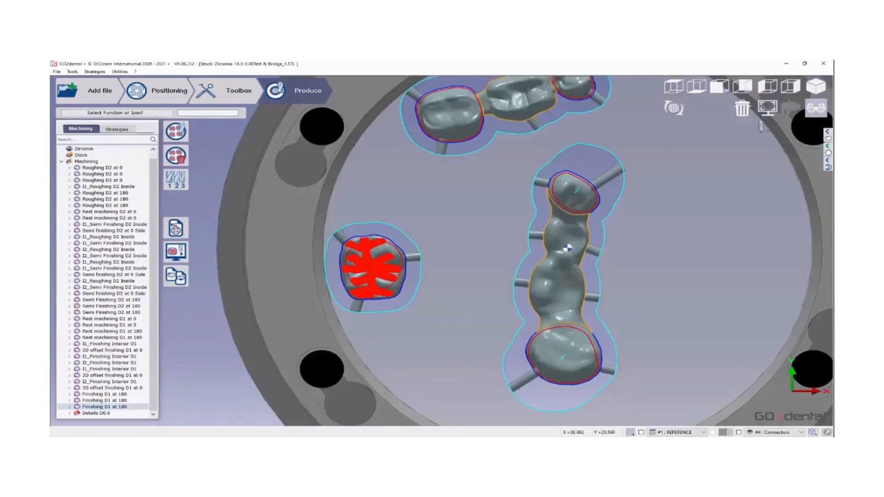
click(766, 111)
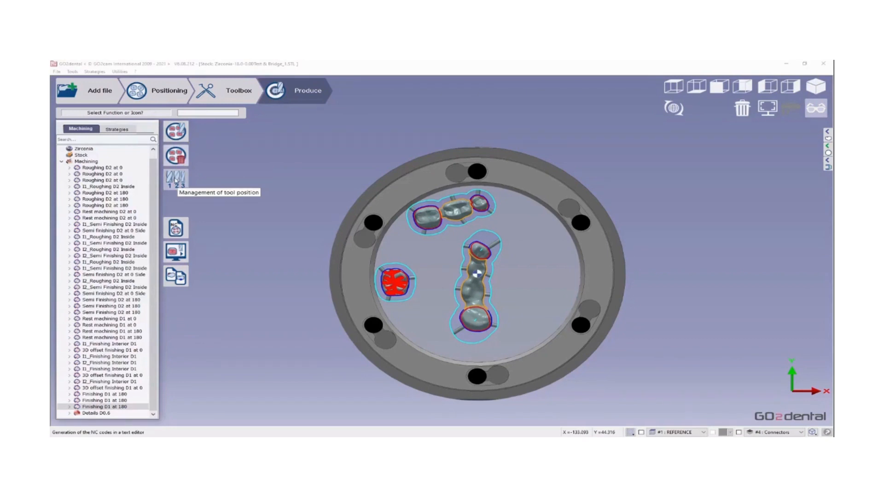
Set the position of tool ZCB-100D-ZR.F14 to 5 in the tool numbering list and validate the list.
click(175, 180)
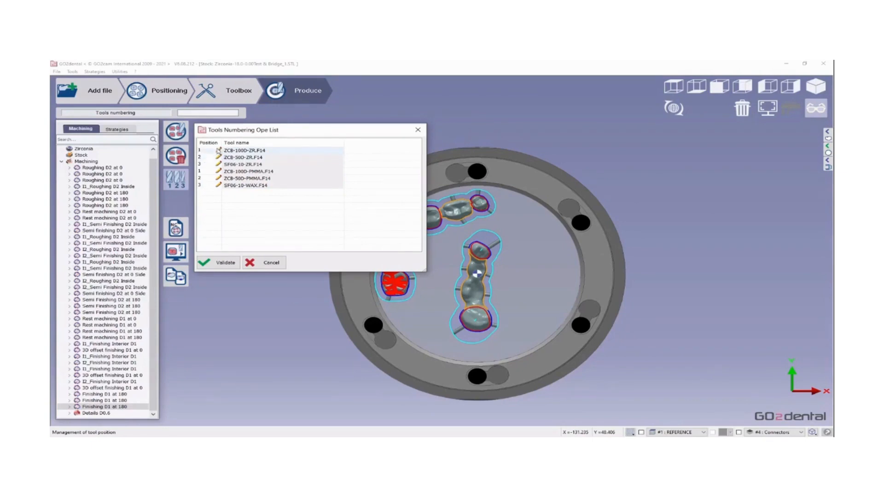
click(219, 150)
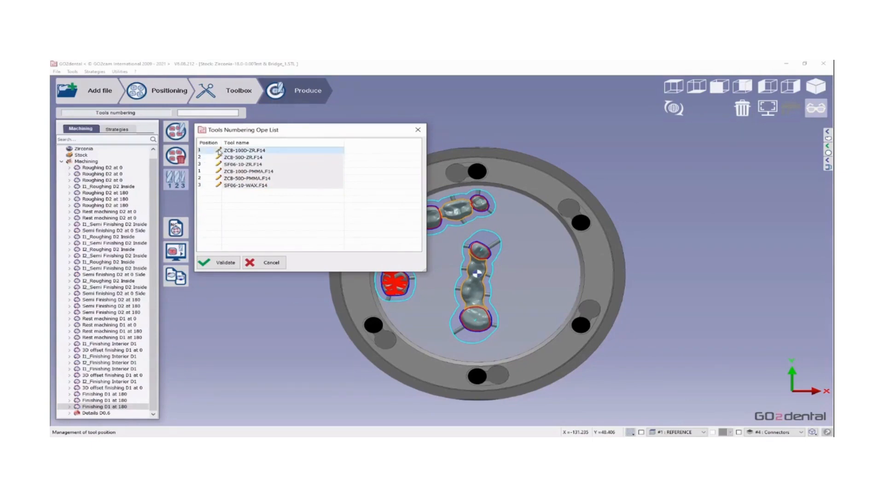
click(219, 151)
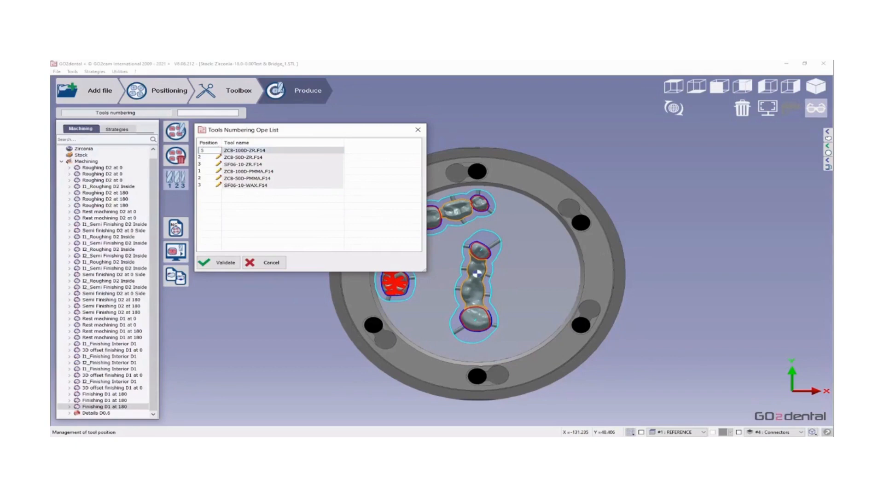
key(Return)
click(219, 151)
click(222, 263)
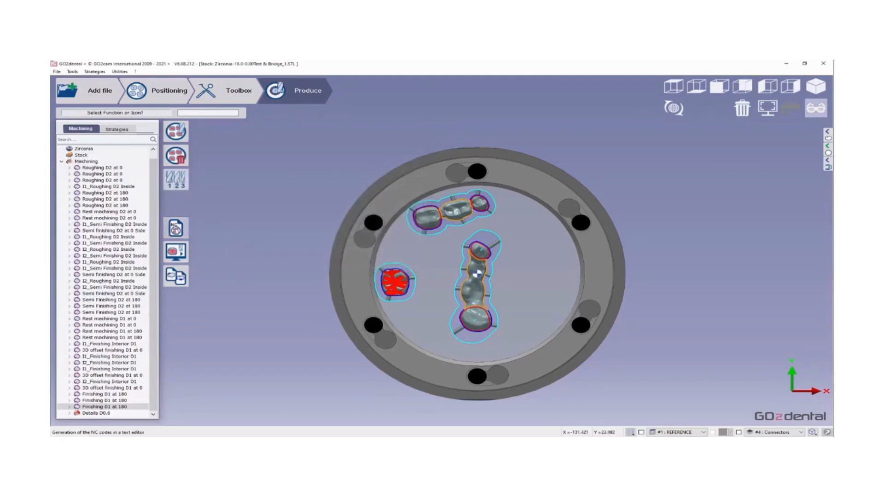
Start generating the NC file Machining Tips.NC and cancel it.
click(174, 228)
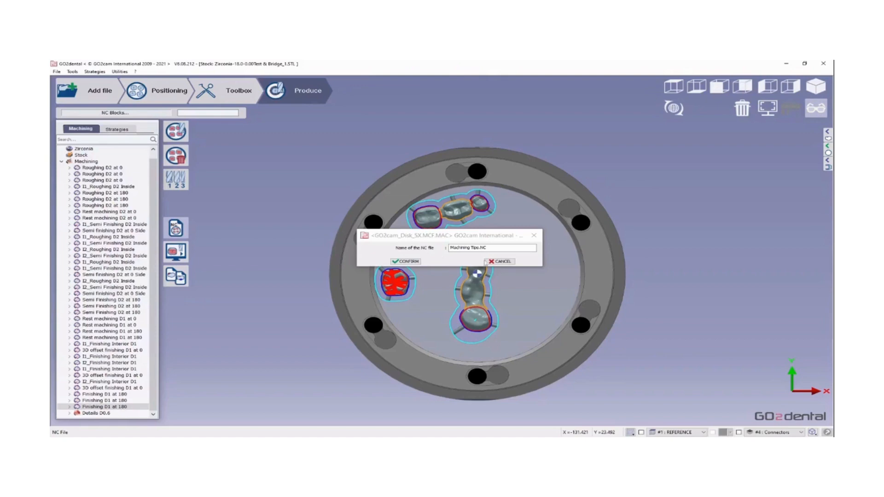
click(533, 235)
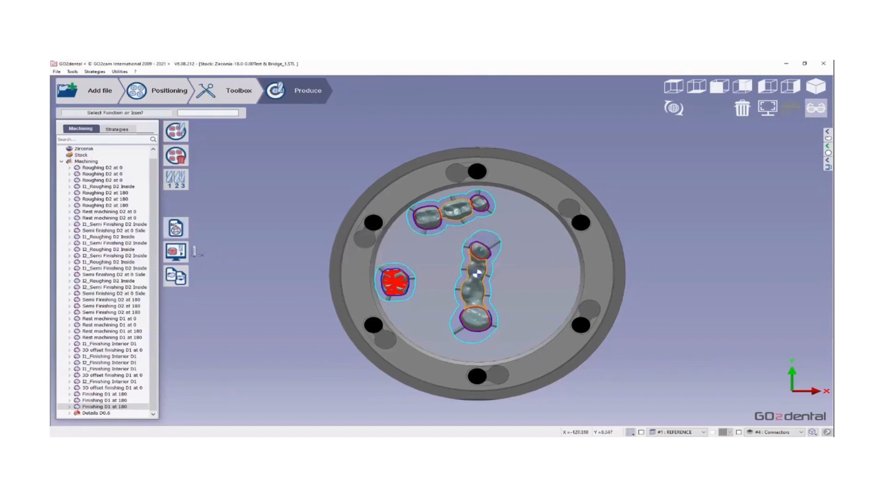
Run the dynamic machining simulation of all cycles, stop it and return to the top view of the disc.
click(186, 276)
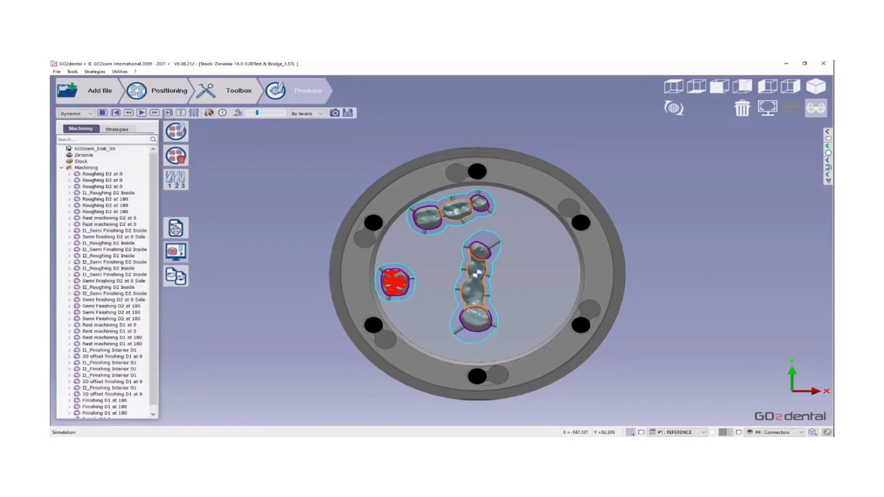
click(141, 113)
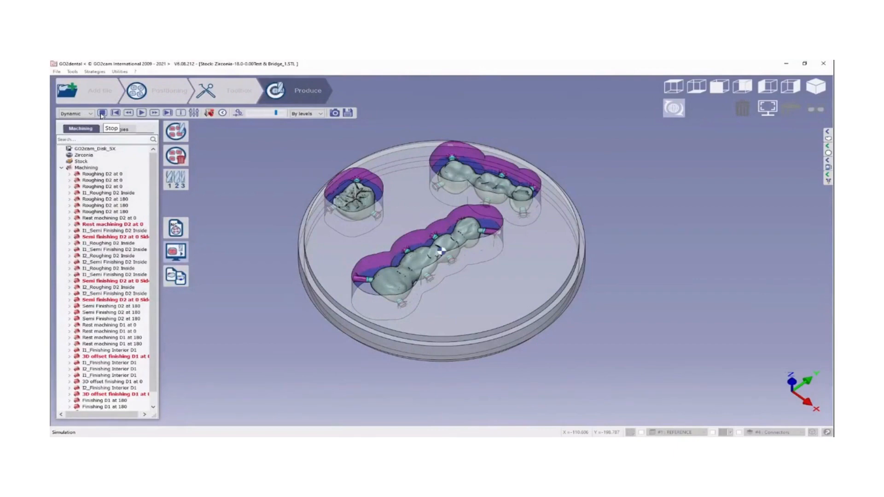
click(102, 113)
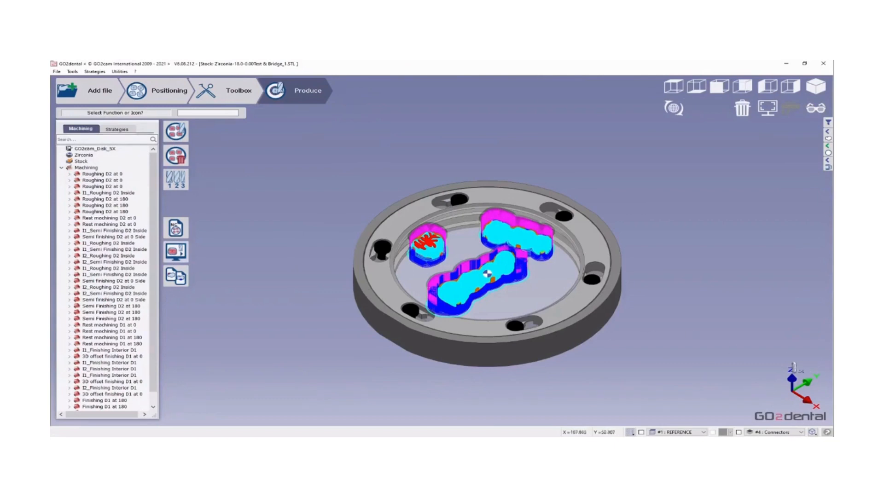
click(791, 367)
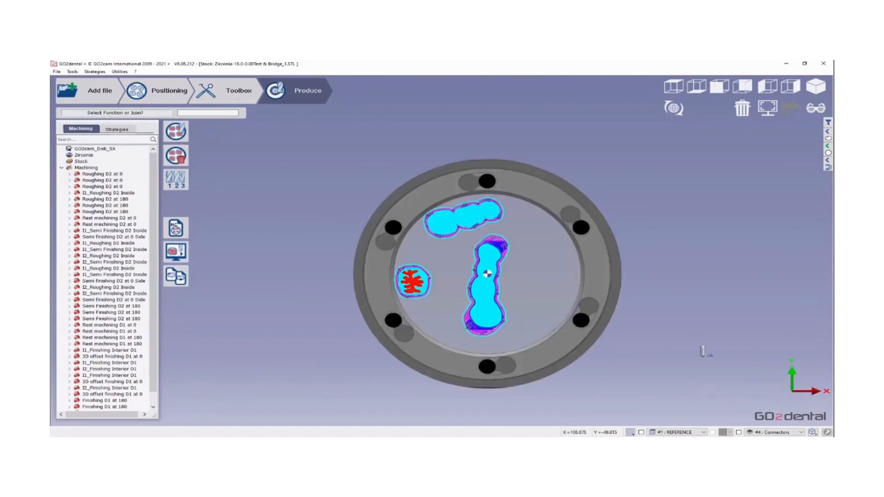
Set the comparison's precision, tool precision and tolerance of comparison to 0.05 and reinitialise the deviation colours.
click(174, 282)
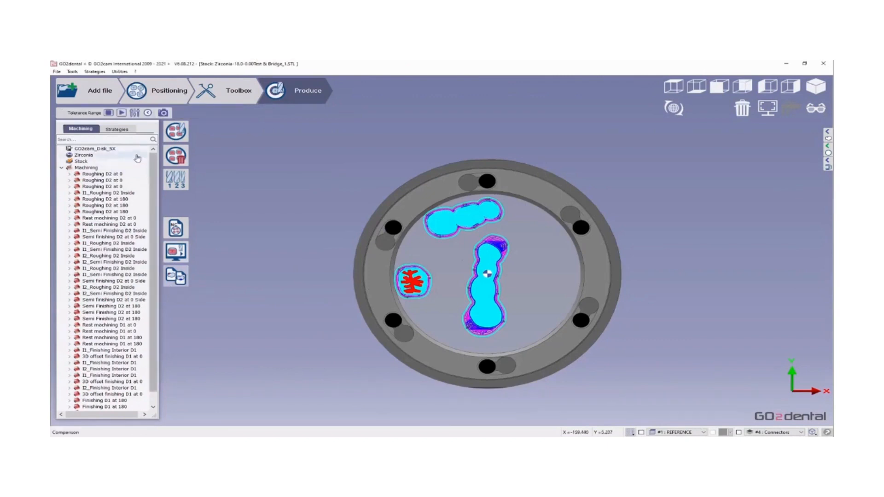
click(135, 113)
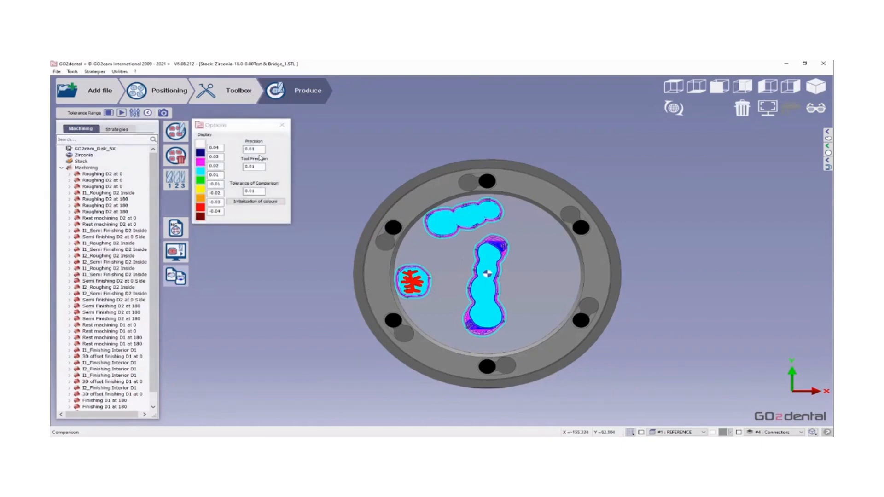
click(248, 149)
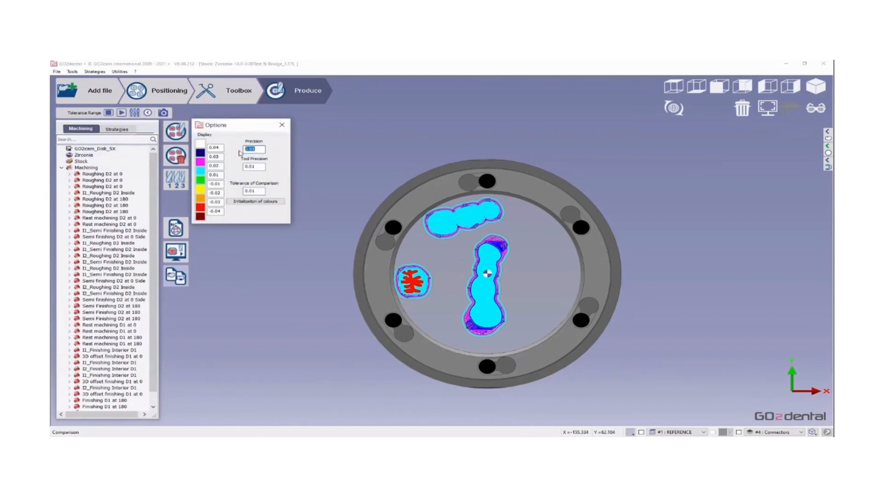
text(0.05)
key(Tab)
text(0.05)
key(Tab)
text(0.)
click(264, 205)
click(264, 205)
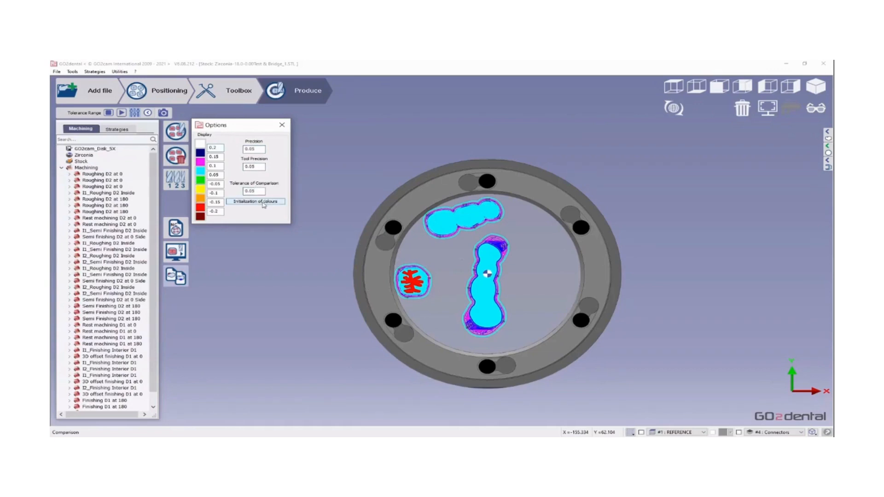
Run the comparison, examine the colour-coded deviations on the crown up close, refit the view and stop the comparison.
click(121, 112)
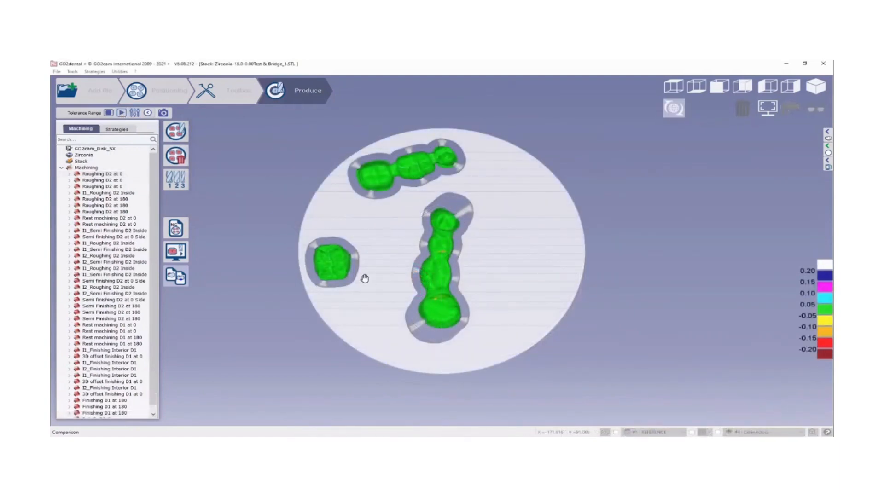
scroll(269, 273, up, 2)
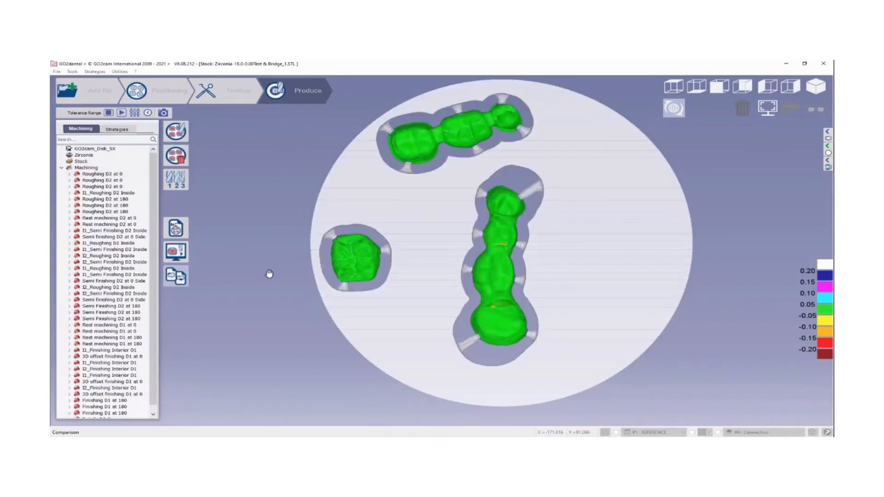
scroll(351, 252, up, 3)
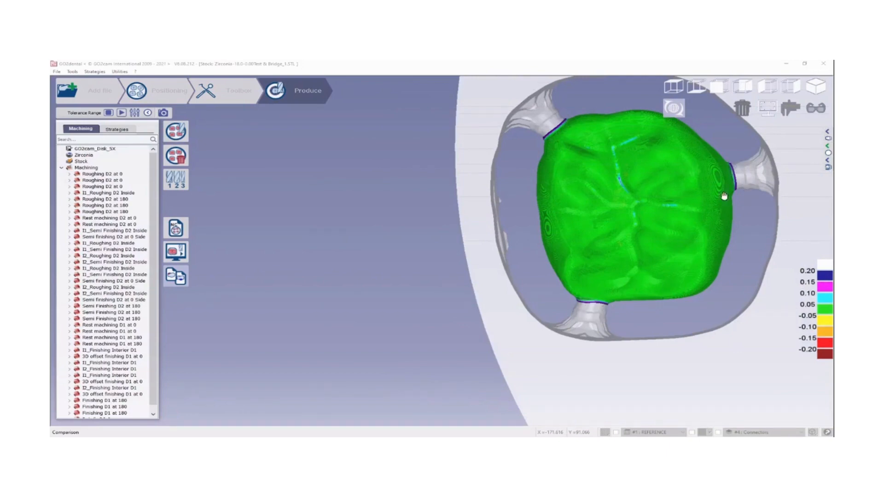
click(771, 105)
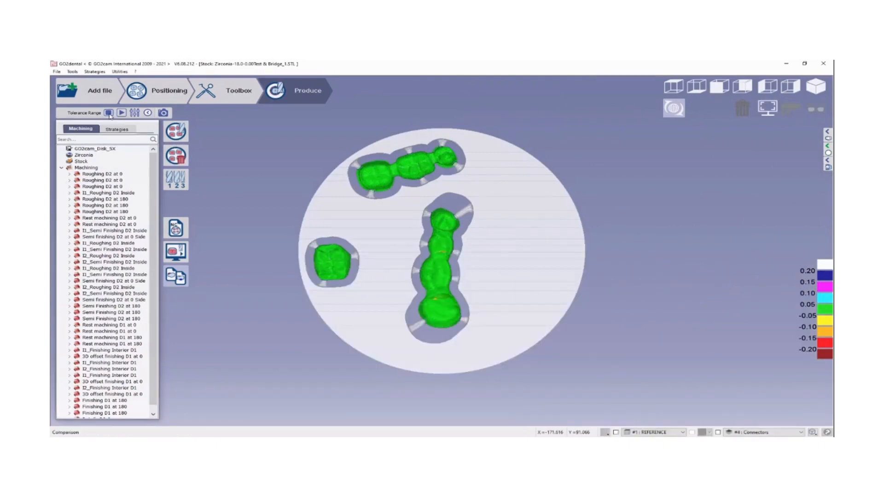
click(108, 113)
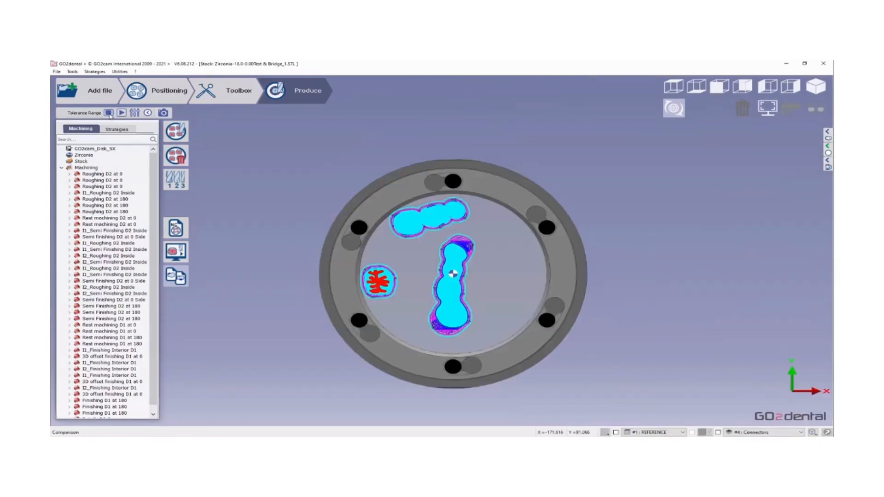
Delete all machining cycles from the disc.
click(180, 157)
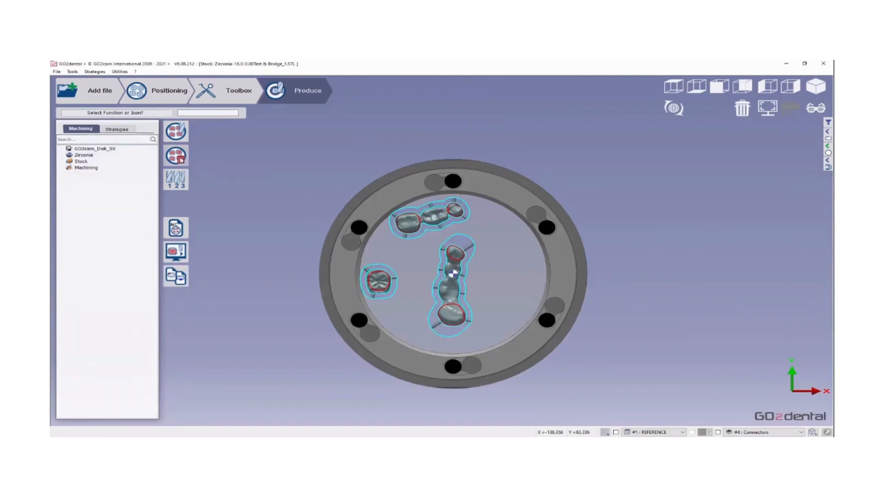